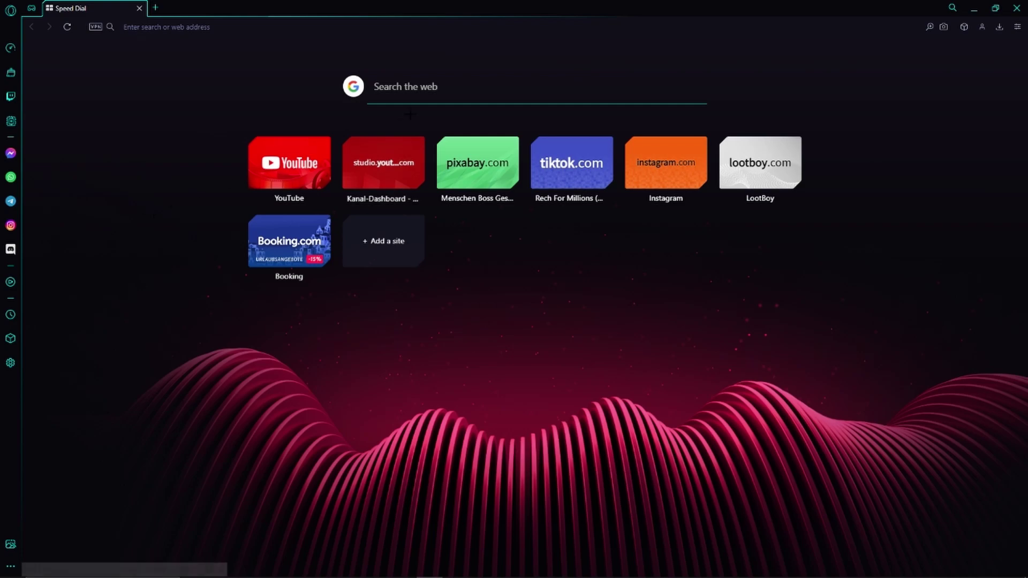
type("roblox")
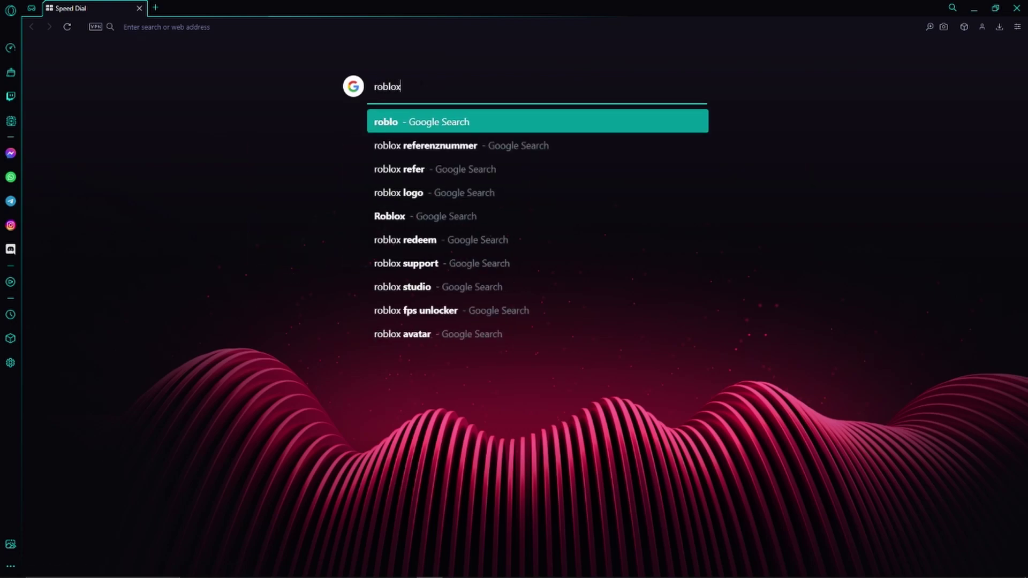
Step: Run the Google search for 'roblox'
key("Return")
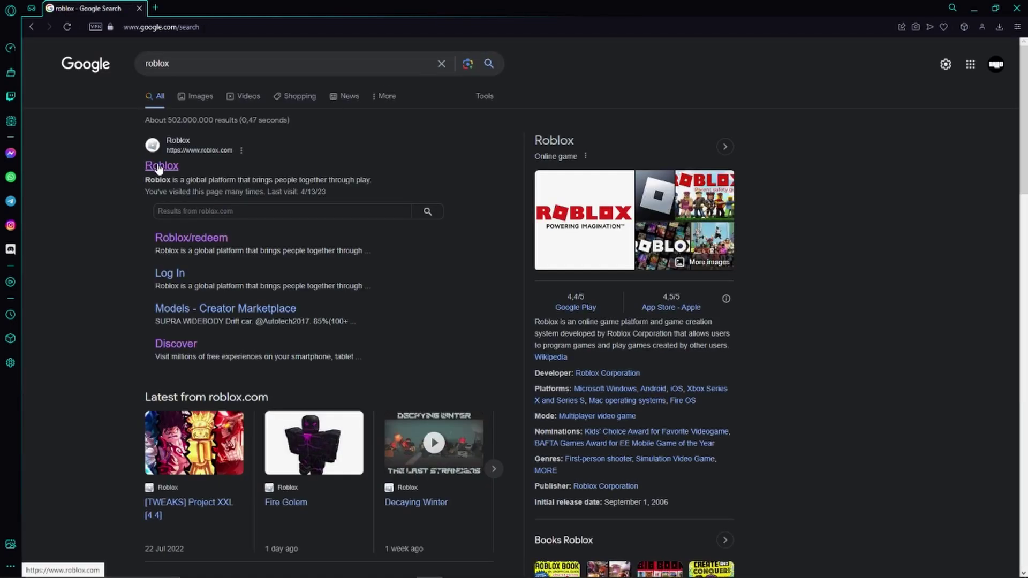
Step: Open the official Roblox site from the results and go to its Gift Cards page
left_click(161, 166)
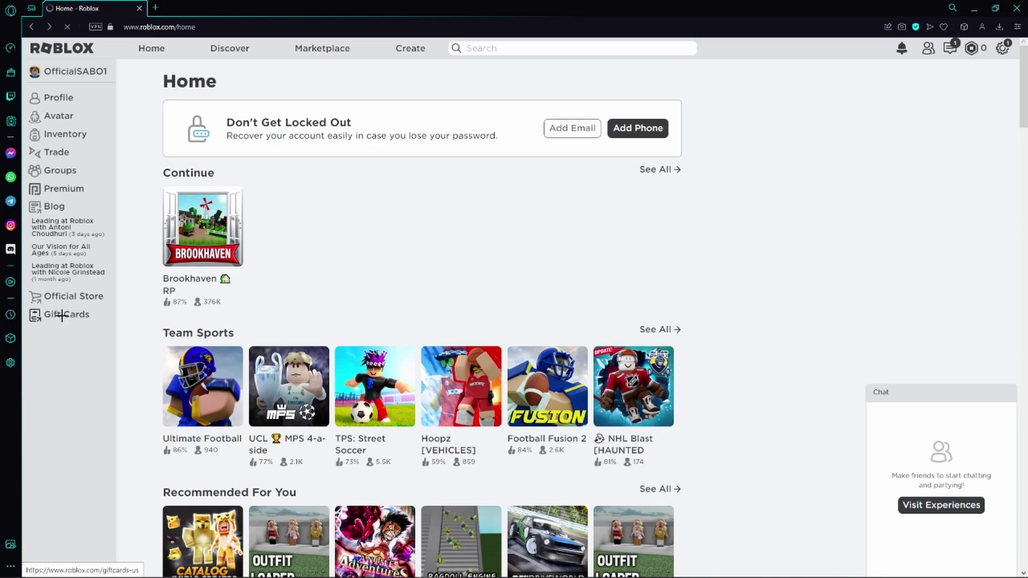
left_click(64, 319)
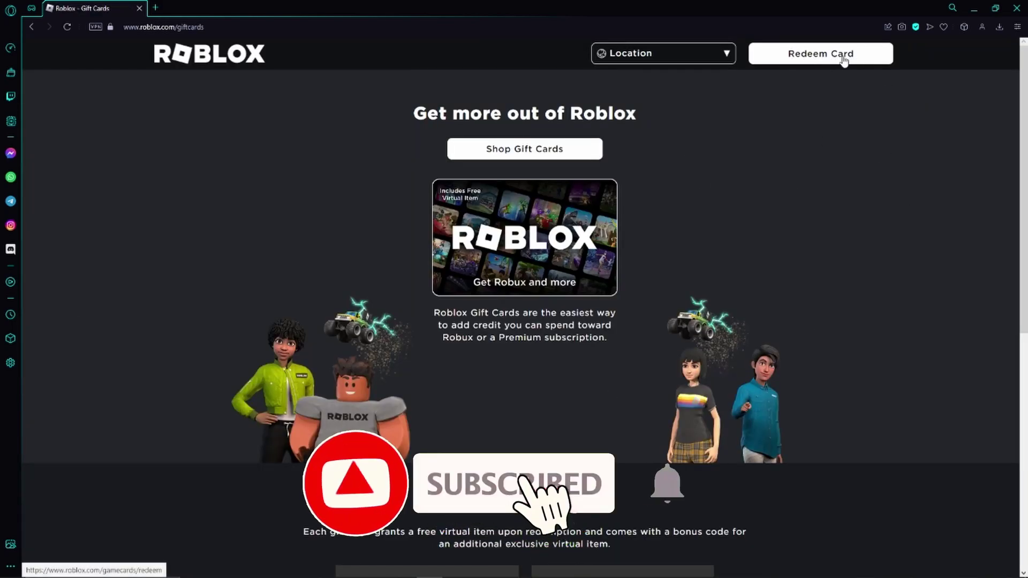
left_click(866, 55)
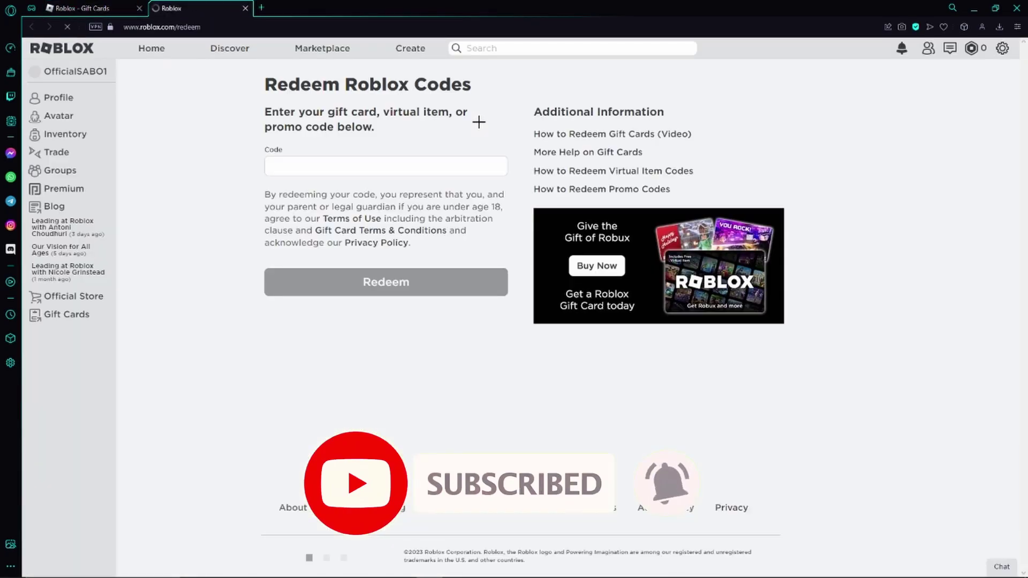
left_click(311, 166)
type("H")
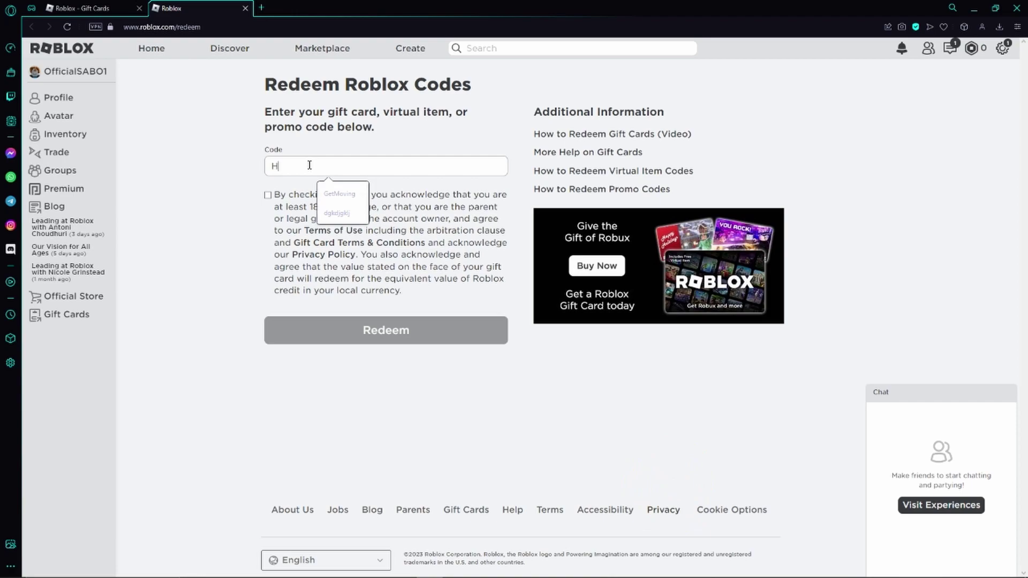
type("DHGKDGHK")
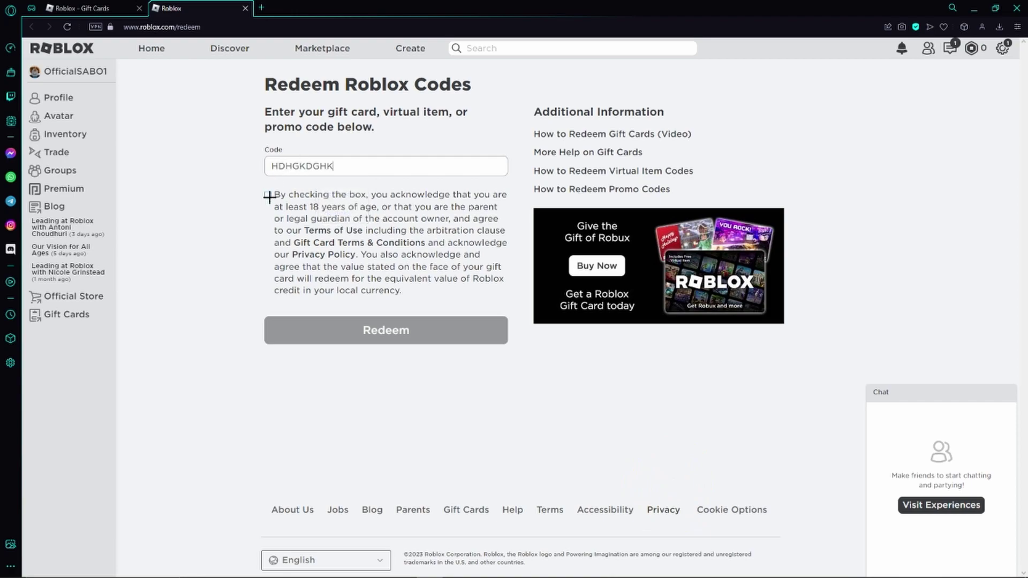
left_click(268, 195)
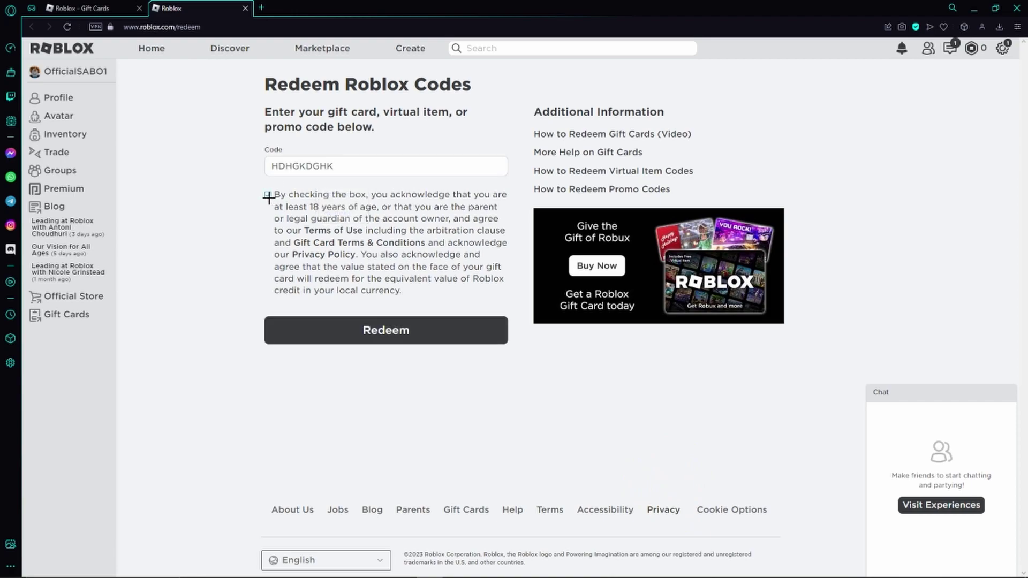
left_click(410, 332)
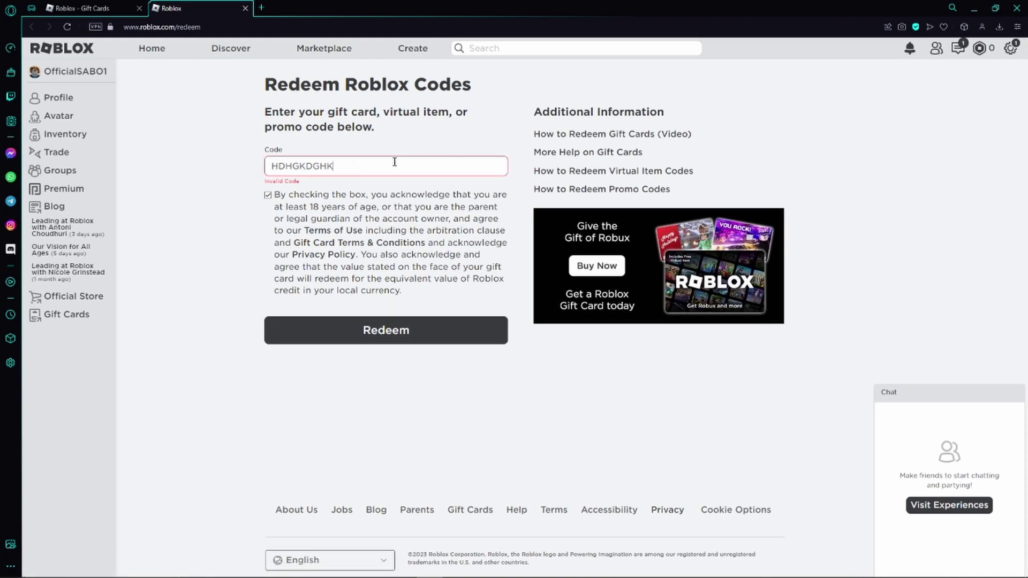
Step: Clear the invalid code from the field and close the redeem tab
left_click_drag(394, 163, 222, 163)
key("BackSpace")
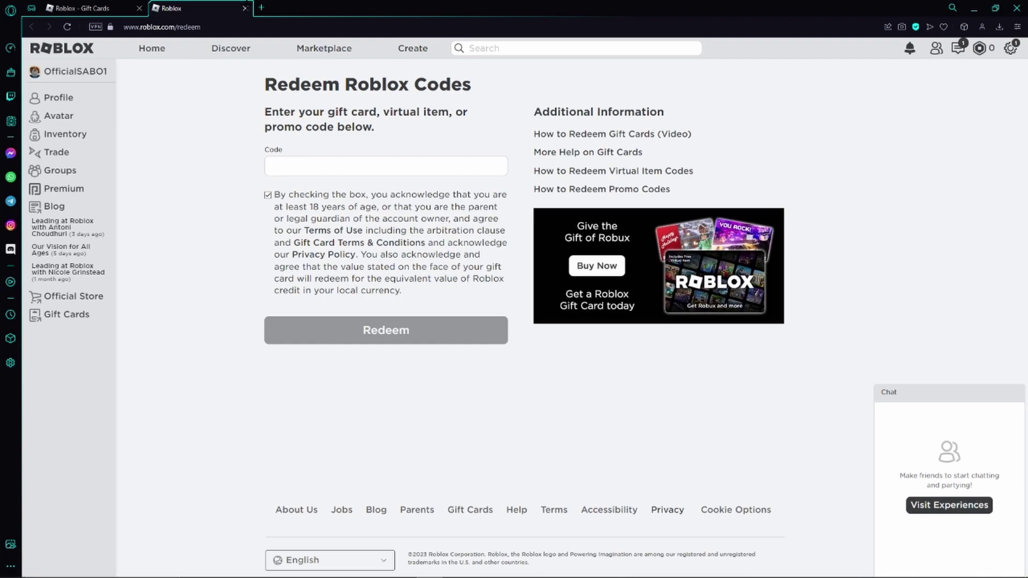
key("ctrl+w")
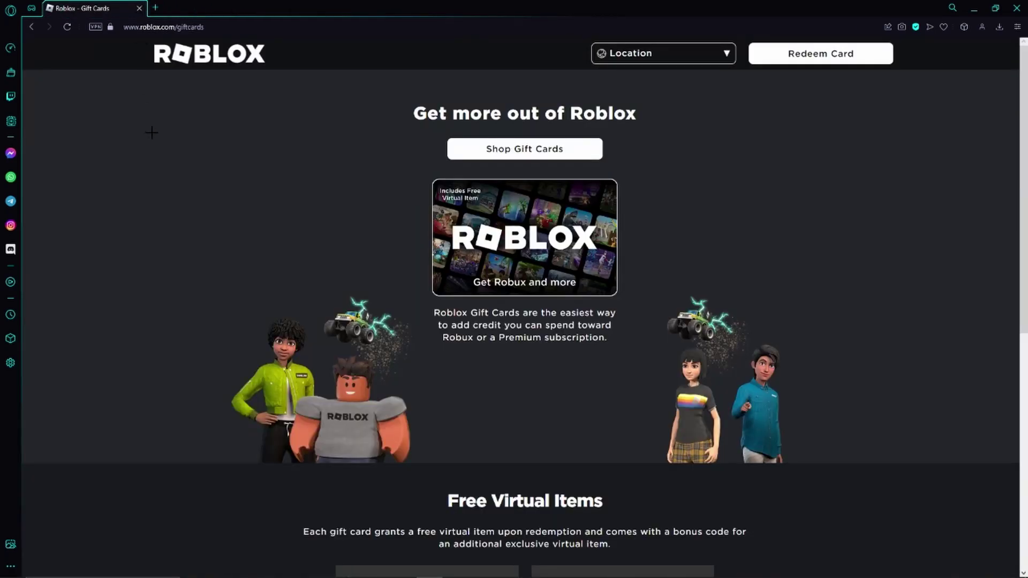